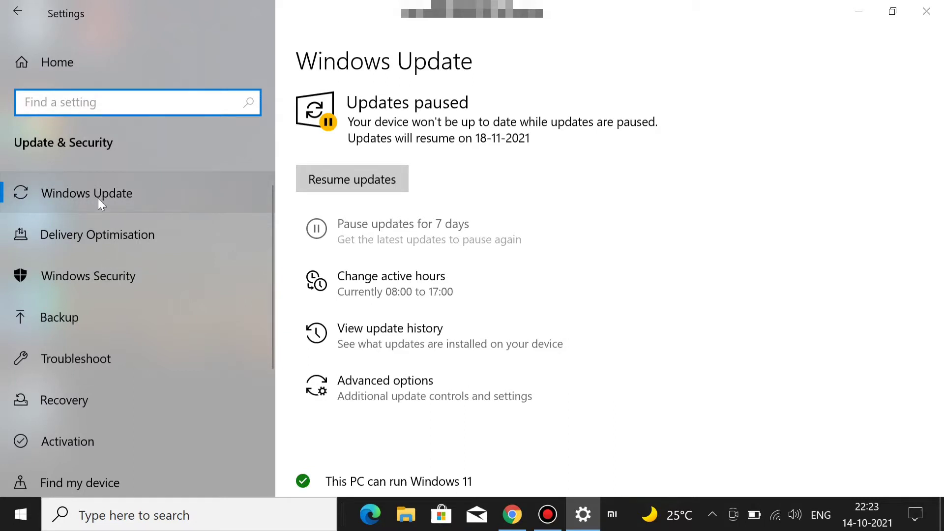
# View the Virus & threat protection page in Windows Security, and close Windows Security and Settings
pyautogui.click(95, 287)
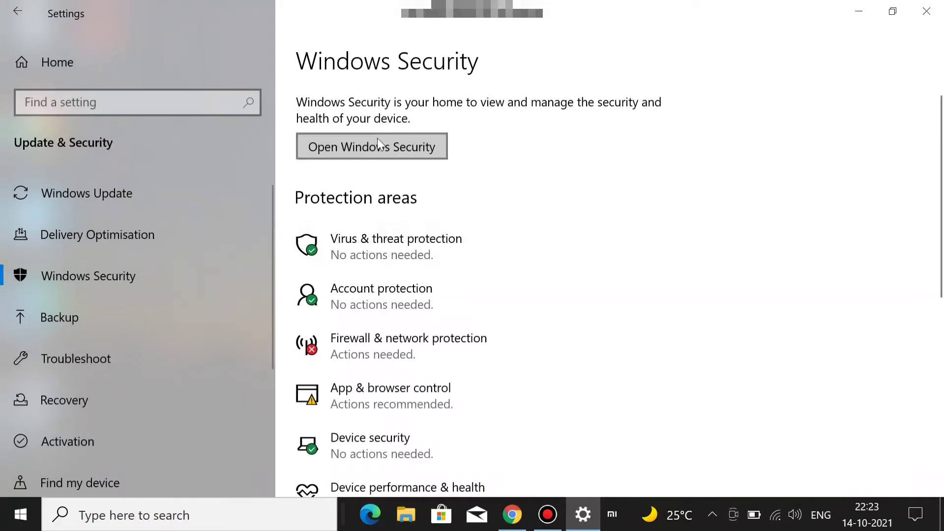
pyautogui.click(377, 152)
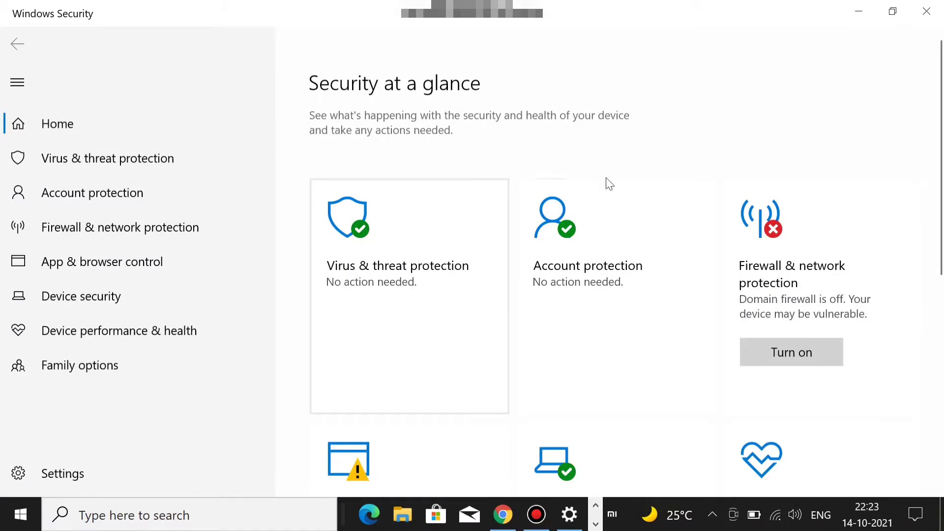
pyautogui.click(404, 229)
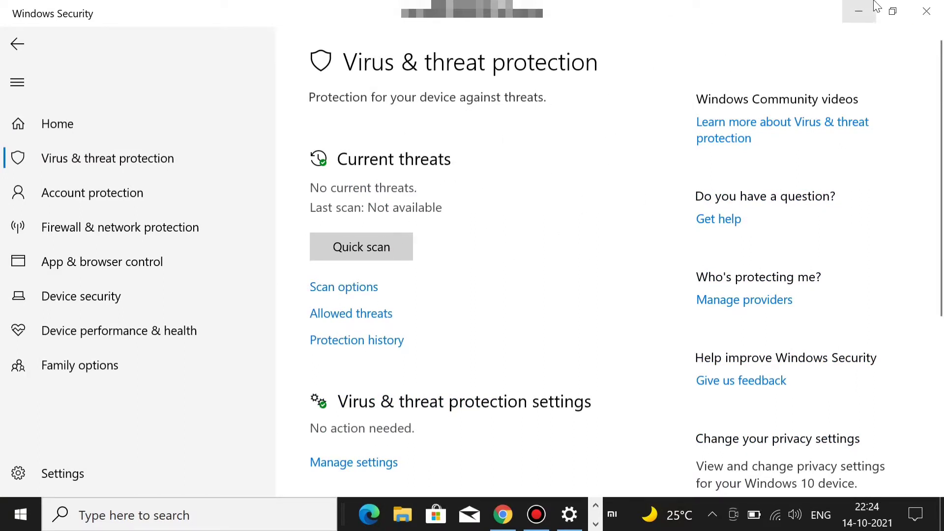
pyautogui.click(924, 12)
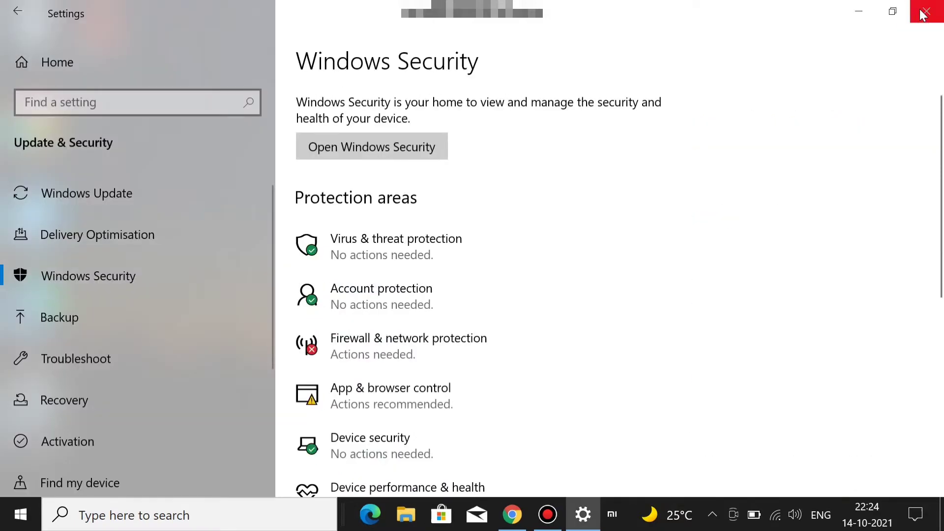
pyautogui.click(924, 12)
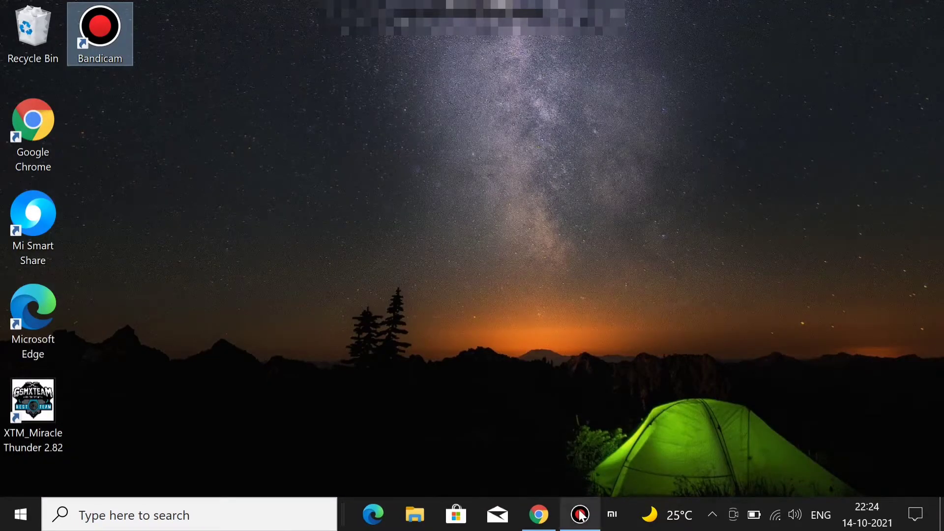
pyautogui.moveTo(583, 511)
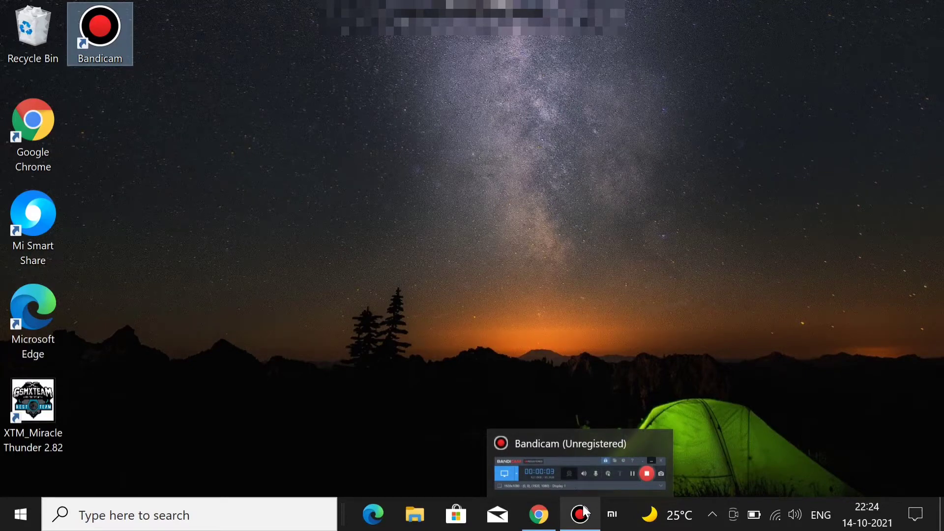
pyautogui.click(582, 516)
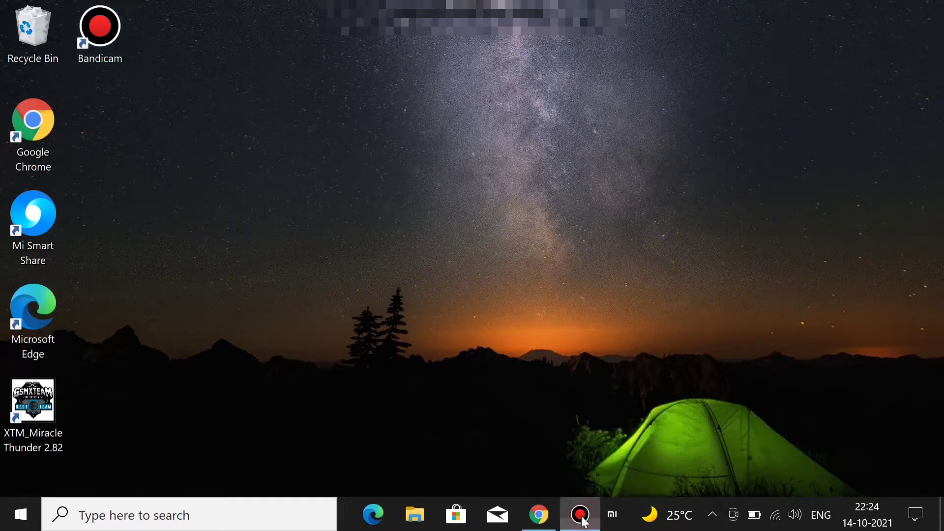
pyautogui.click(580, 514)
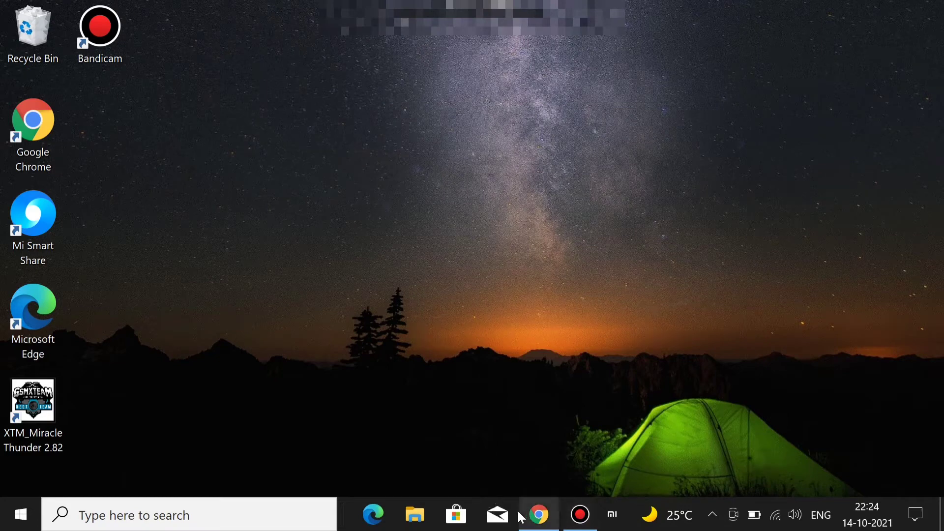
# Switch to Chrome, search Google for "defender control 2.0" in a new tab, and open Sordum.org's Defender Control v2.0 page
pyautogui.click(548, 515)
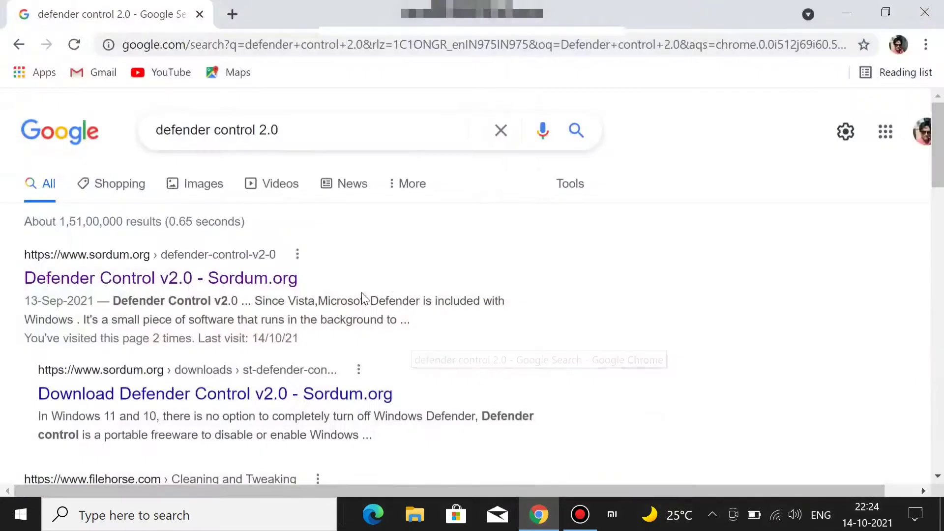
pyautogui.click(233, 14)
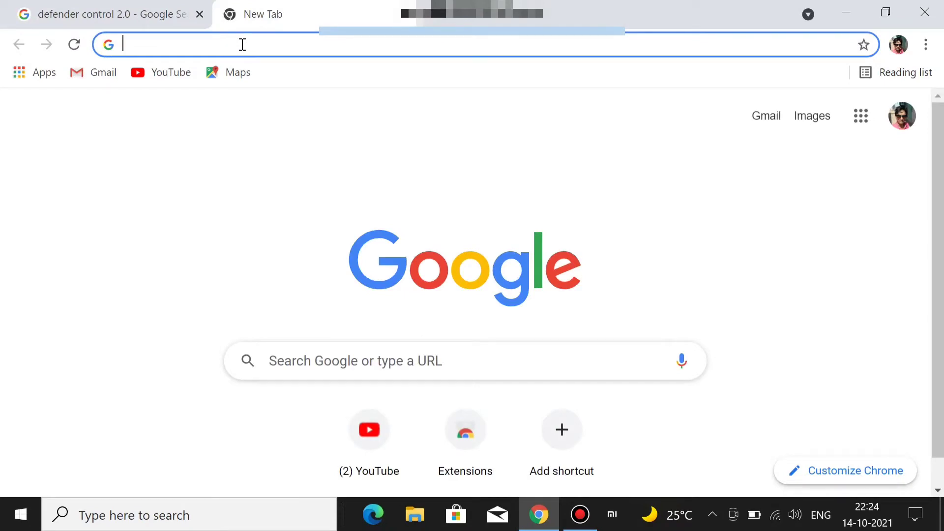
pyautogui.write('defender control 2.0')
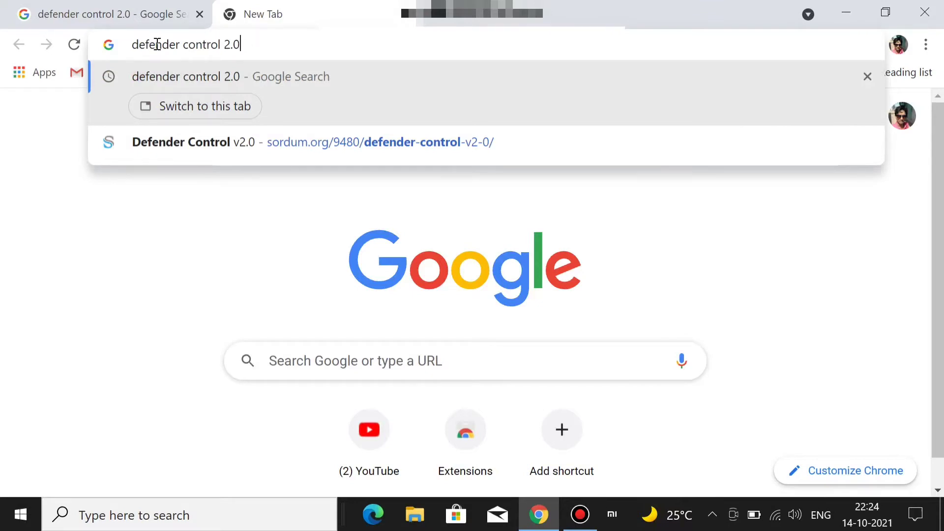
pyautogui.press('Return')
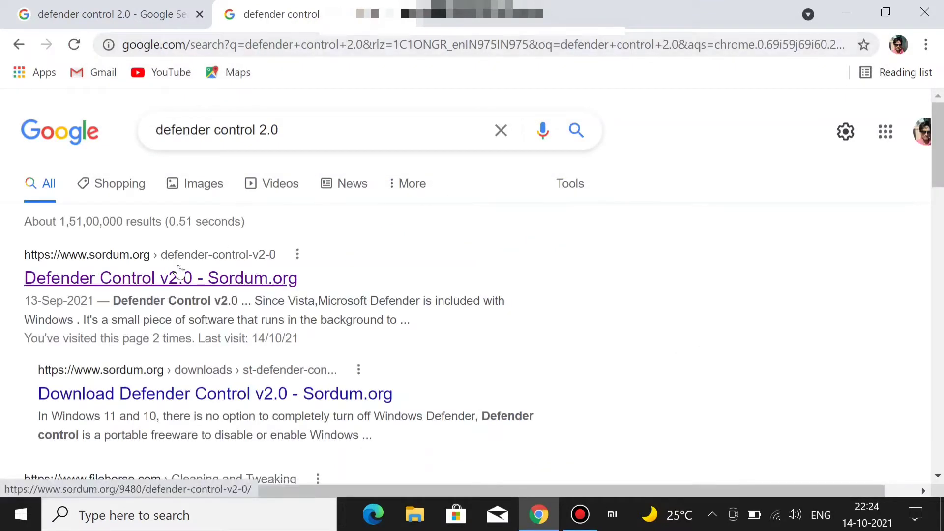
pyautogui.click(179, 271)
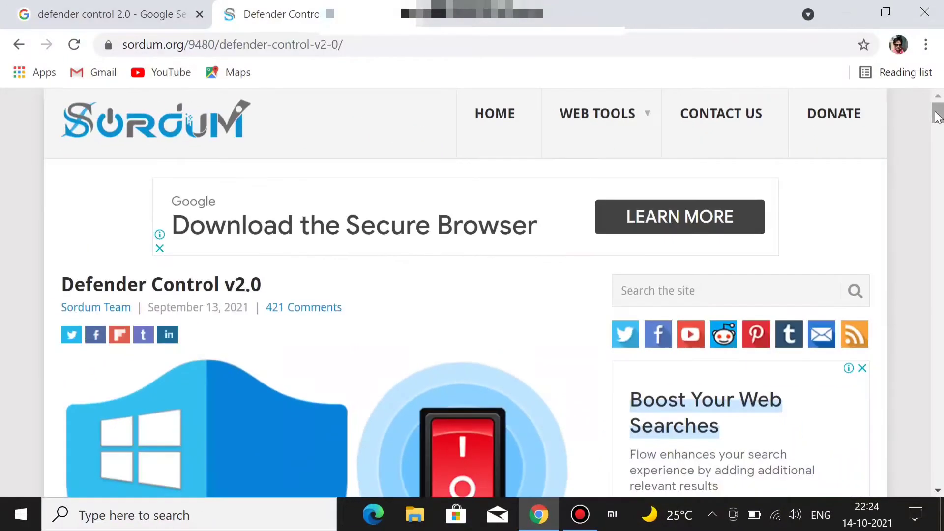
# Find the archive password on the Defender Control v2.0 page and download the program, dismissing the ad
pyautogui.moveTo(939, 118); pyautogui.dragTo(913, 286)
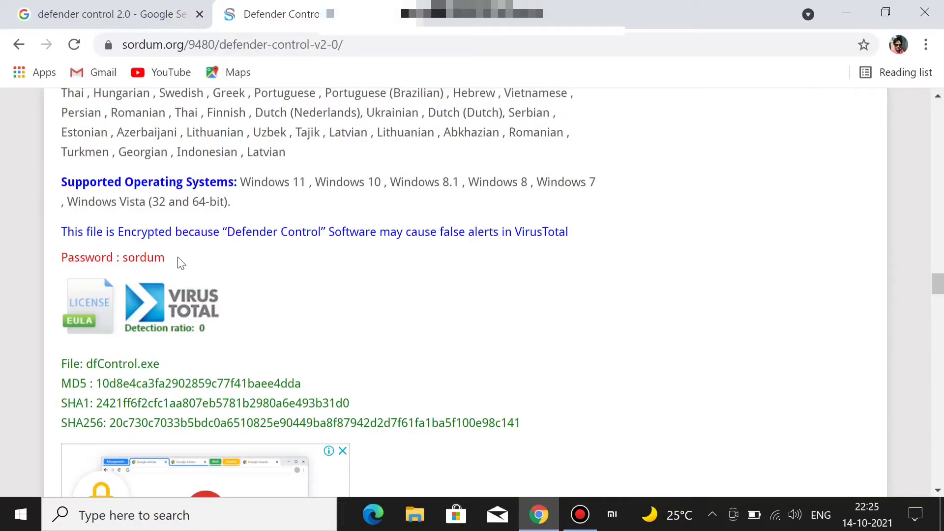
pyautogui.moveTo(176, 257); pyautogui.dragTo(121, 255)
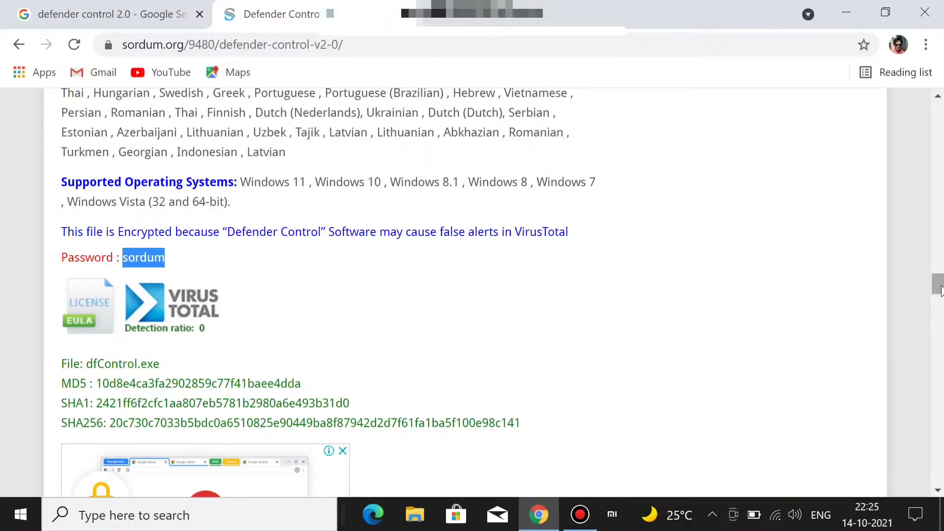
pyautogui.moveTo(939, 290); pyautogui.dragTo(940, 314)
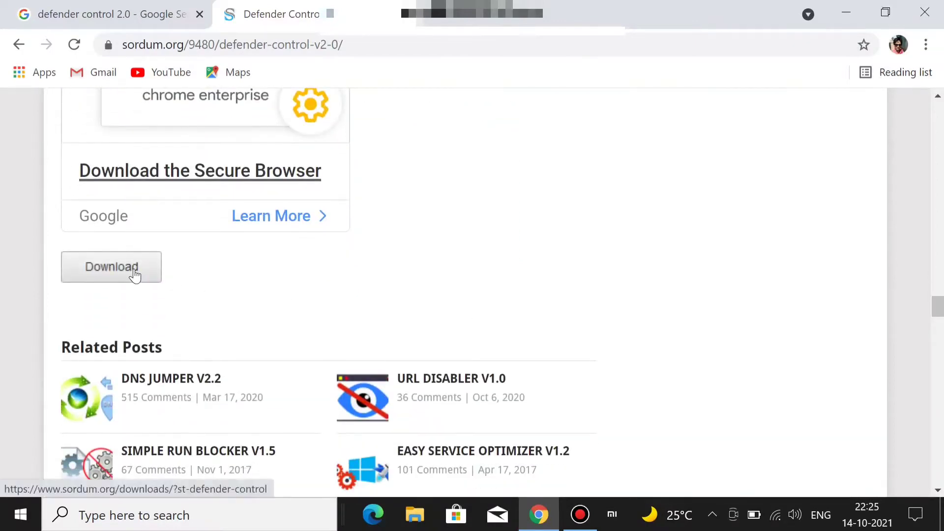
pyautogui.click(134, 271)
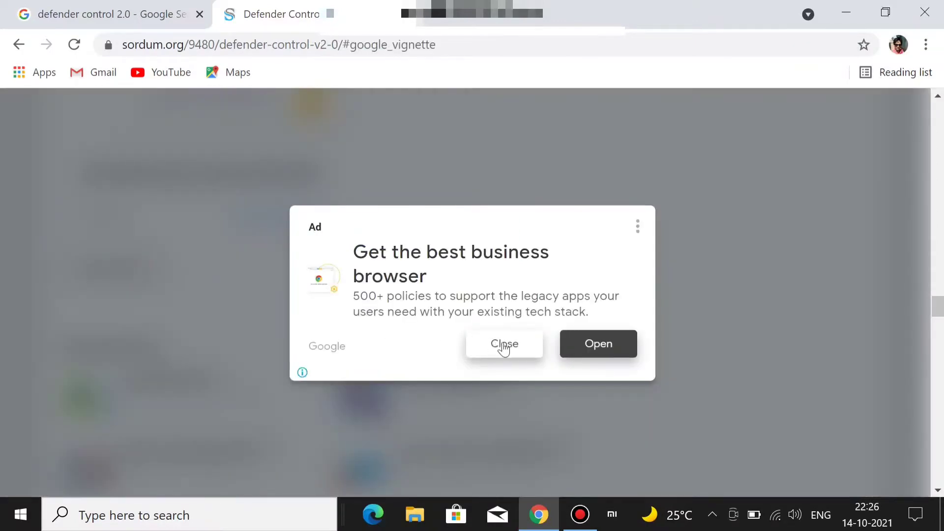
pyautogui.click(506, 341)
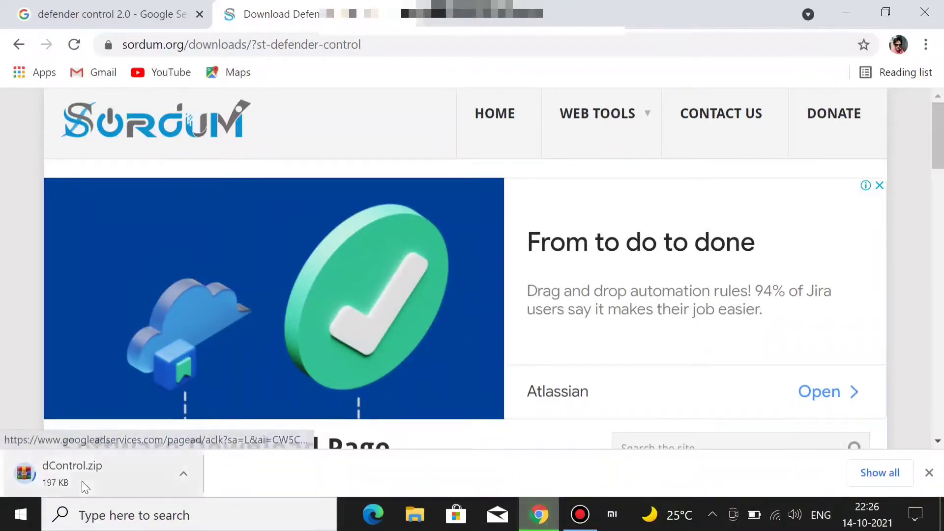
# Show the downloaded dControl.zip in its folder, extract it there, and open the extracted dControl folder
pyautogui.click(182, 476)
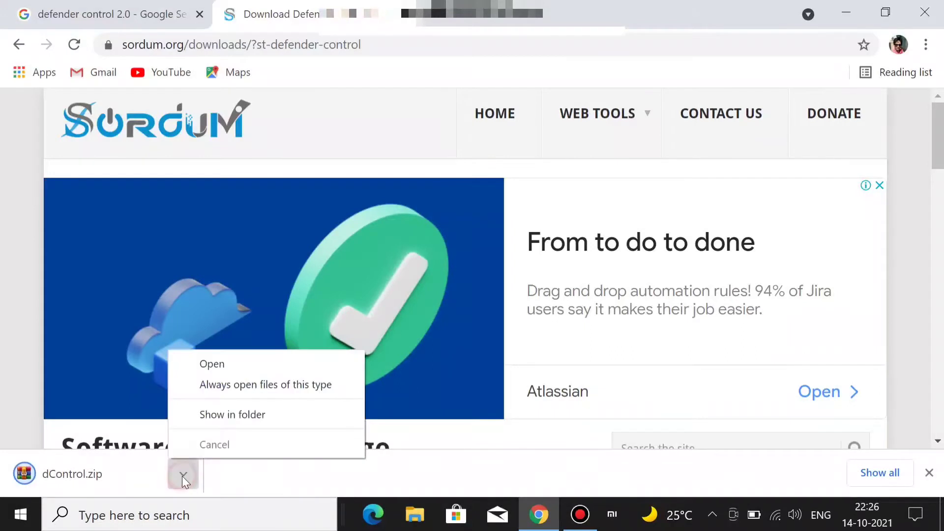
pyautogui.click(221, 418)
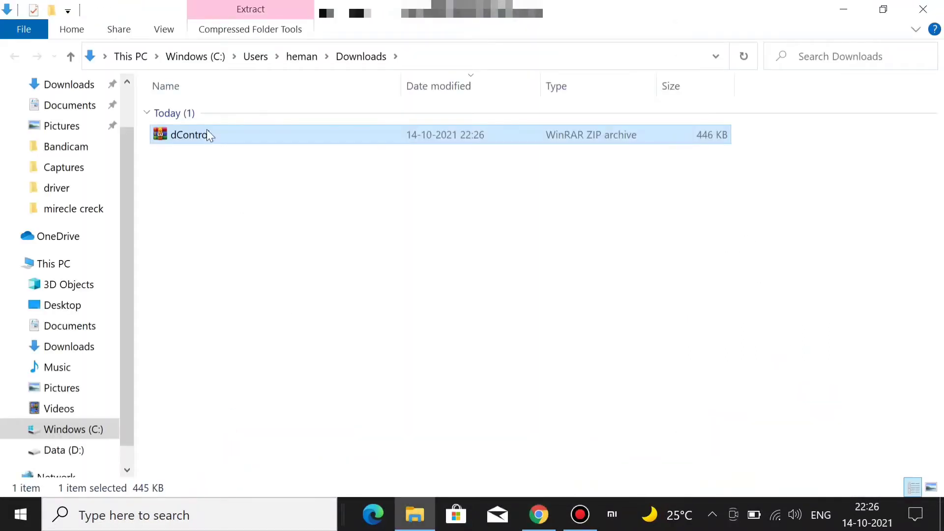
pyautogui.rightClick(207, 132)
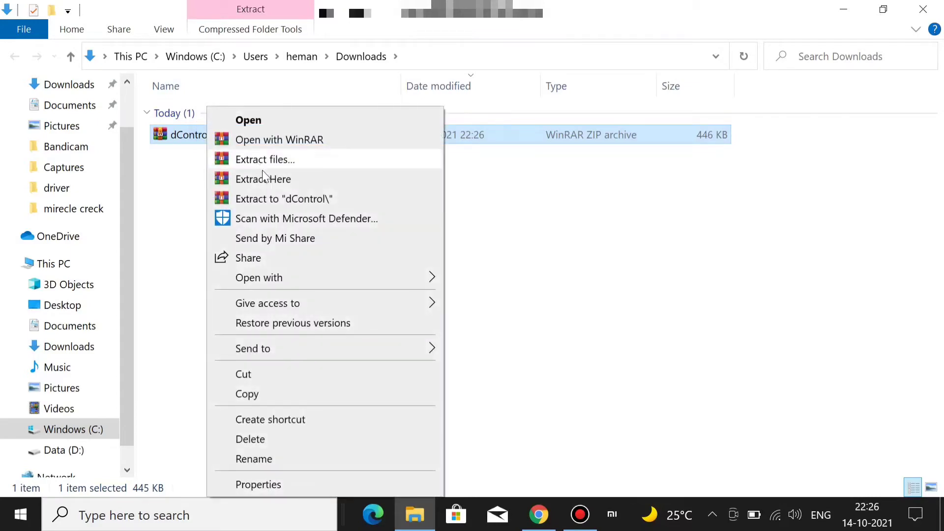
pyautogui.click(264, 178)
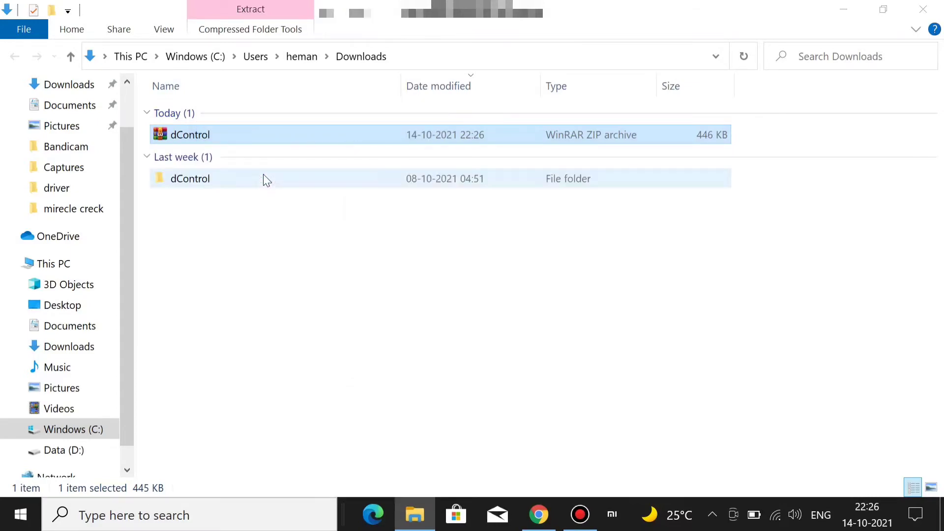
pyautogui.doubleClick(196, 180)
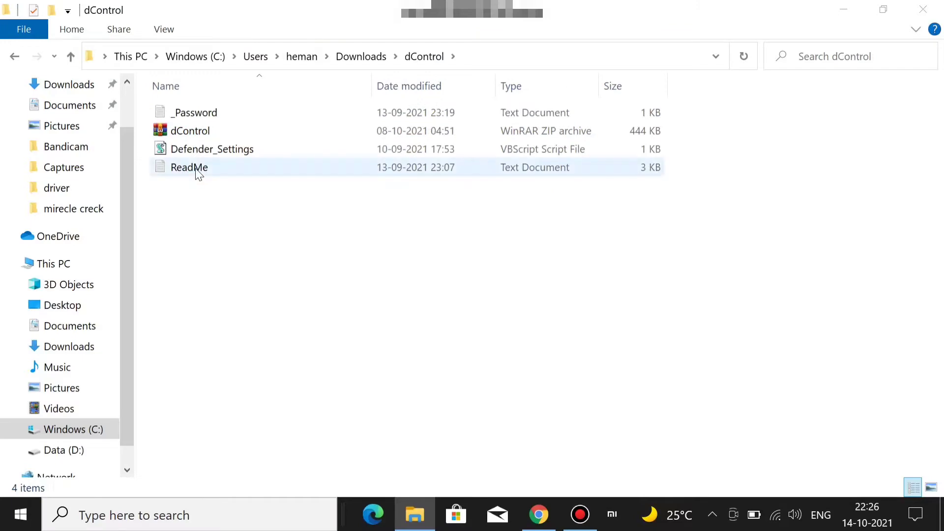
# Open the _Password text file, highlight the archive password in it, and close the file
pyautogui.doubleClick(201, 111)
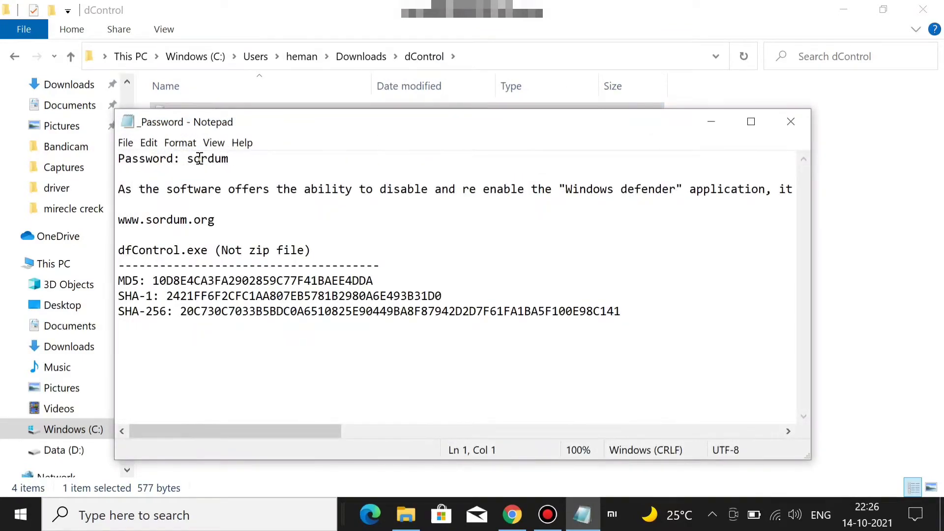
pyautogui.click(214, 144)
pyautogui.click(406, 178)
pyautogui.doubleClick(207, 162)
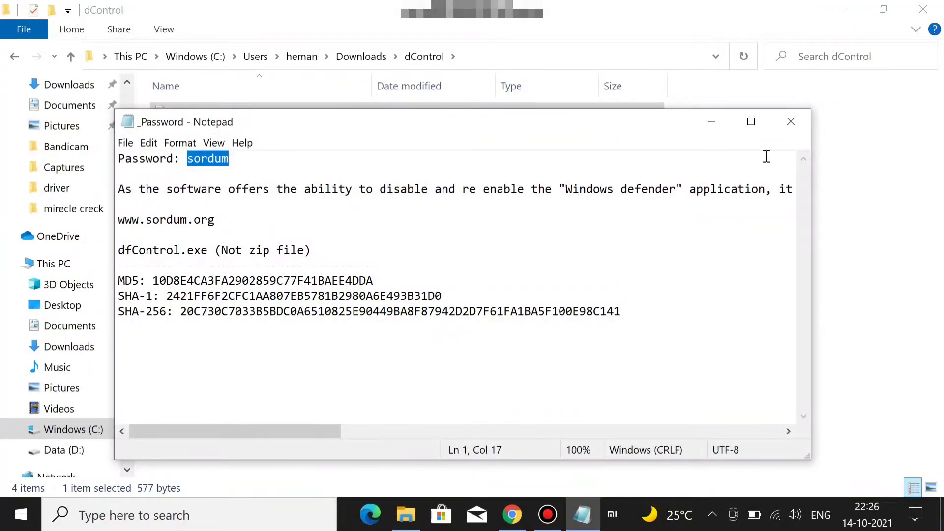
pyautogui.click(788, 122)
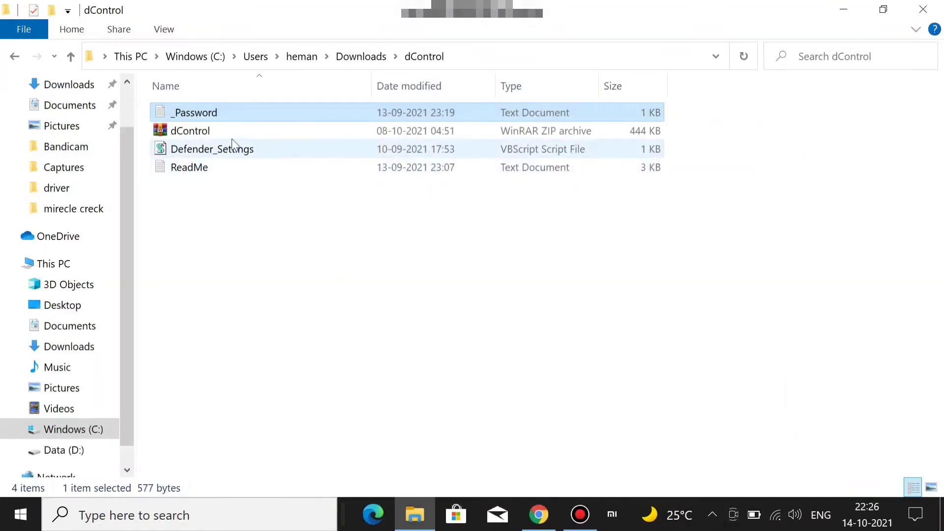
# Extract the inner dControl ZIP archive into the current folder, entering the archive password
pyautogui.click(210, 136)
pyautogui.rightClick(211, 136)
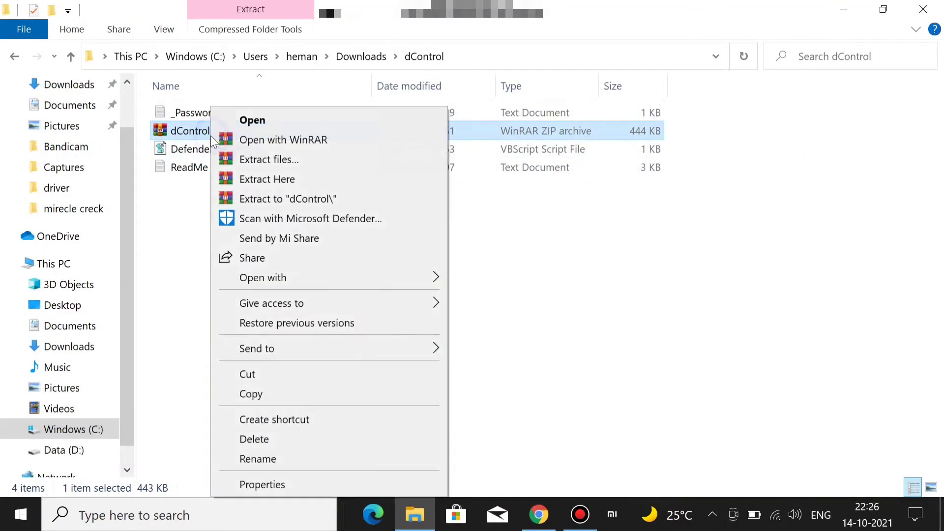
pyautogui.click(278, 186)
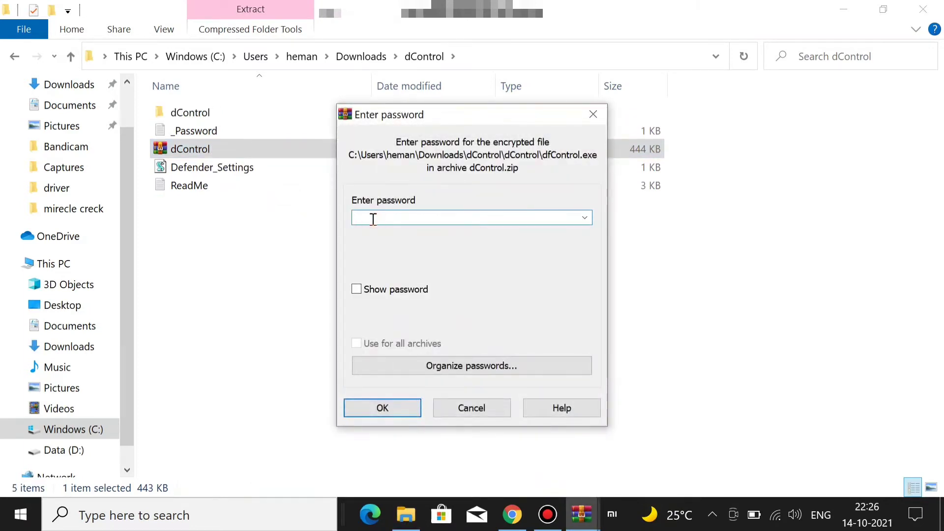
pyautogui.write('sordum')
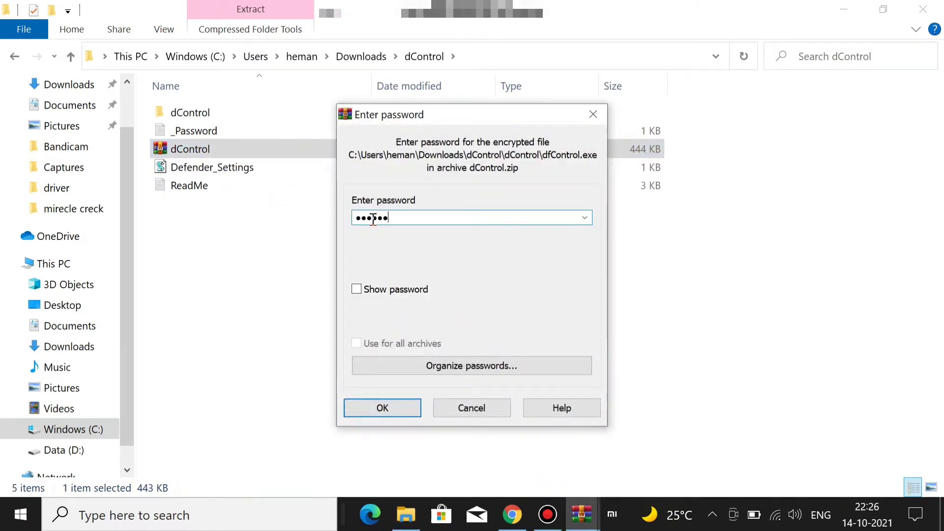
pyautogui.click(381, 410)
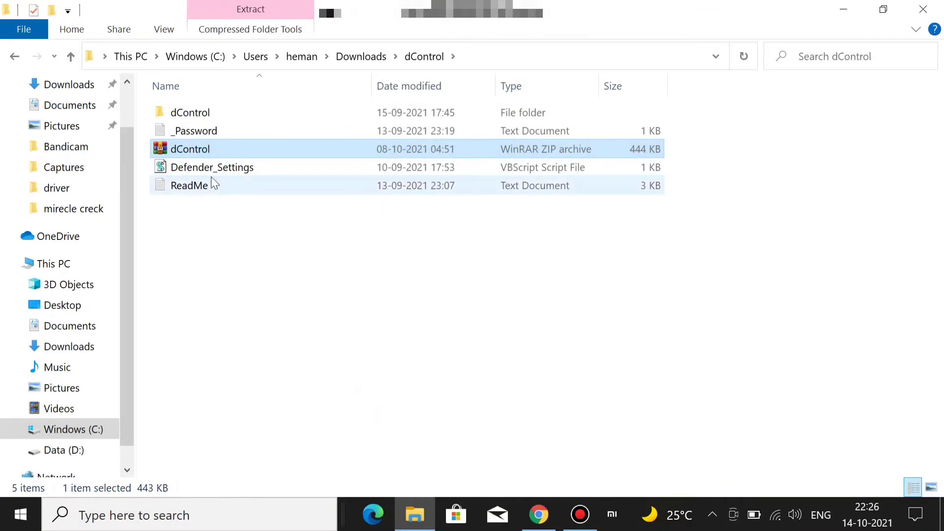
# Run the dfControl application from the newly extracted dControl folder, disable Windows Defender with it, and close the program
pyautogui.doubleClick(187, 113)
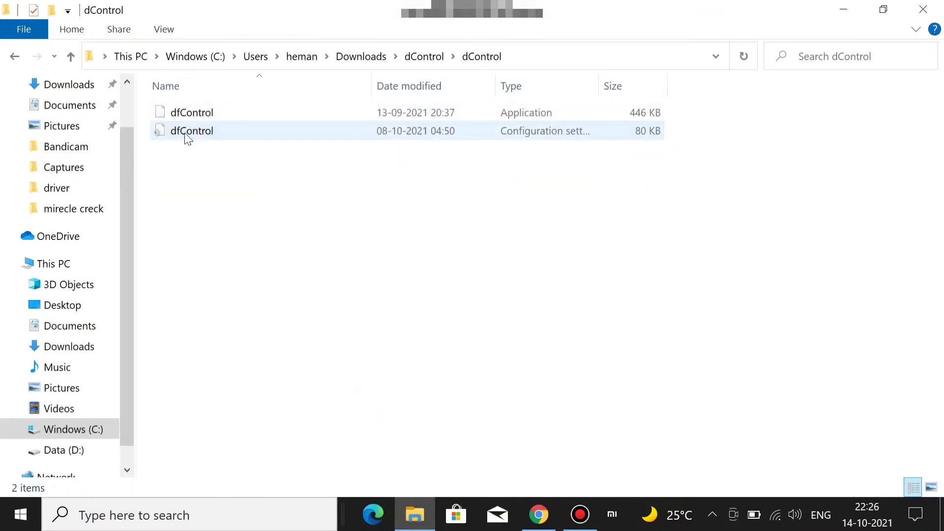
pyautogui.click(193, 114)
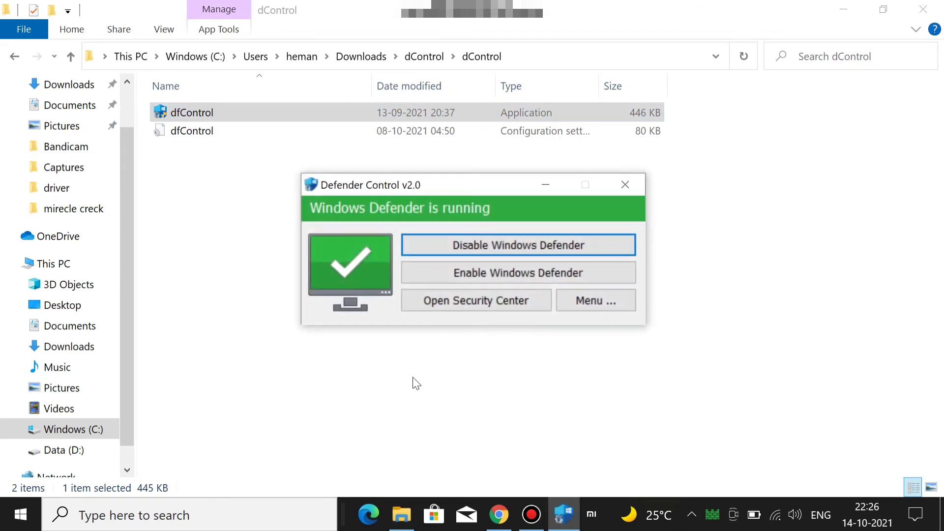
pyautogui.click(602, 306)
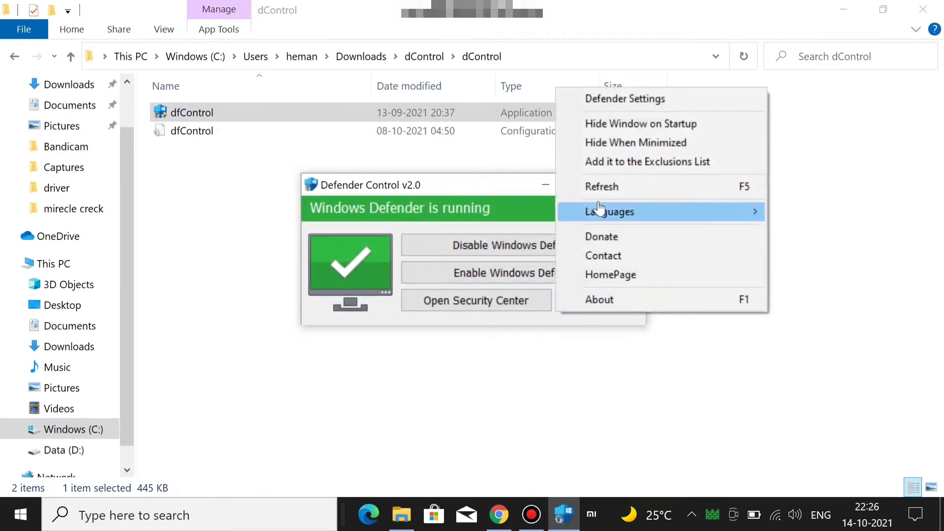
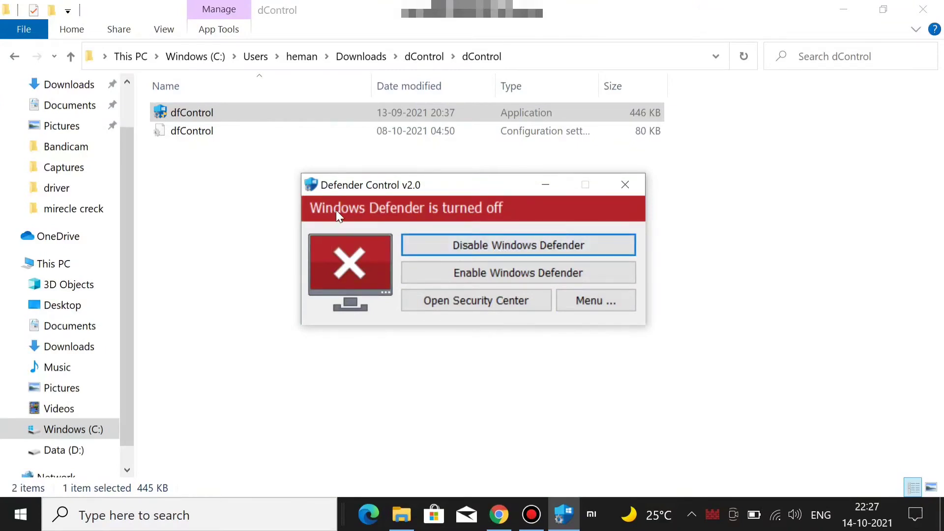
pyautogui.click(629, 185)
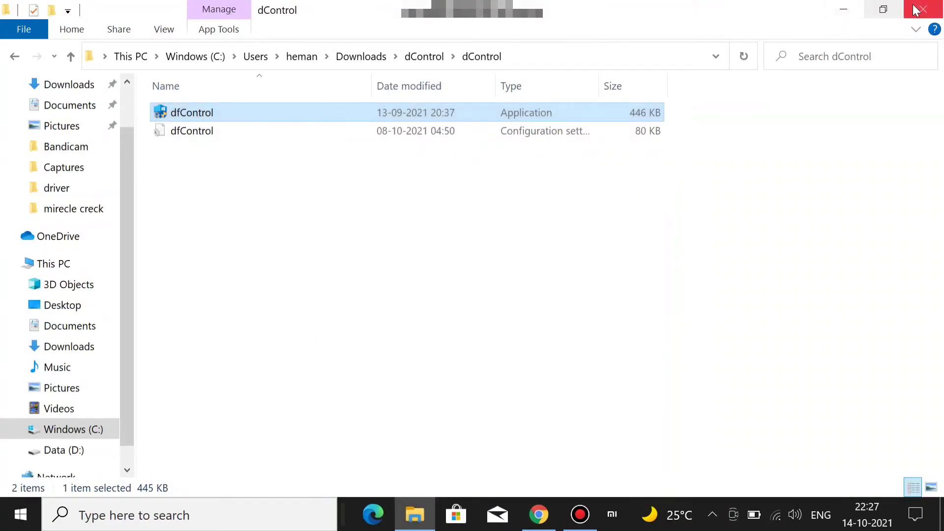
# Close the dControl folder, minimise the browser, and open Windows Security from the Update & Security settings
pyautogui.click(915, 9)
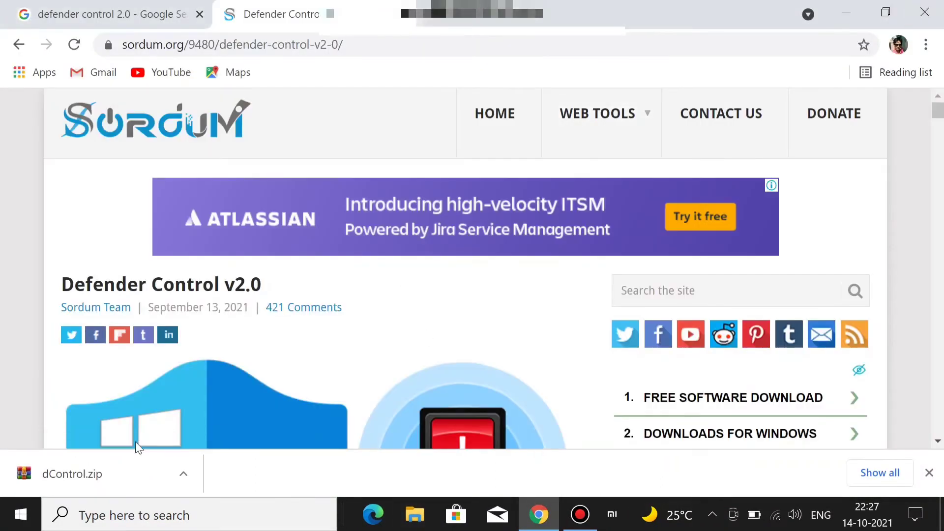
pyautogui.click(850, 17)
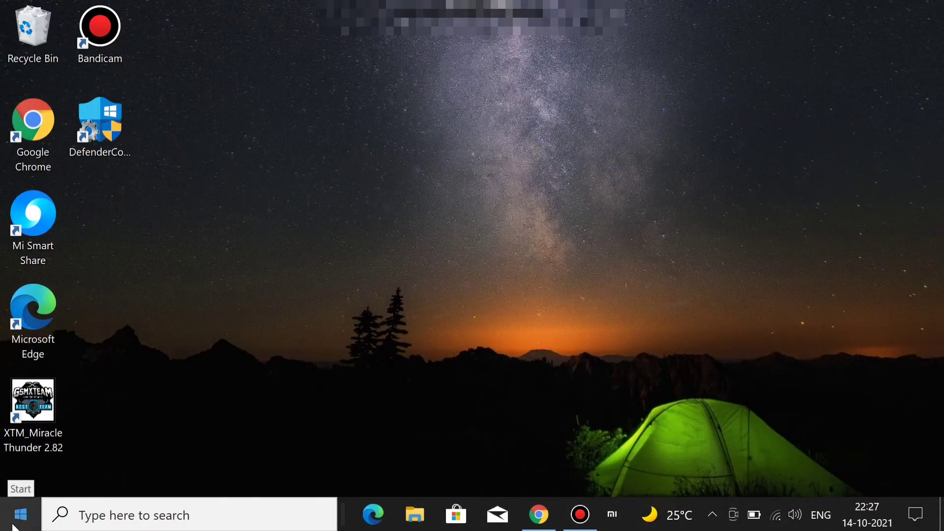
pyautogui.click(14, 525)
pyautogui.click(16, 437)
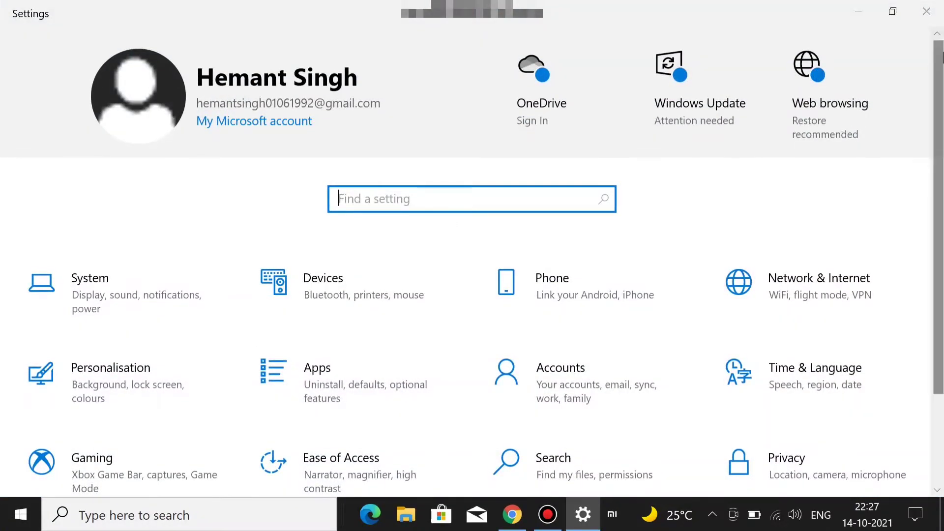
pyautogui.scroll(-2, 941, 64)
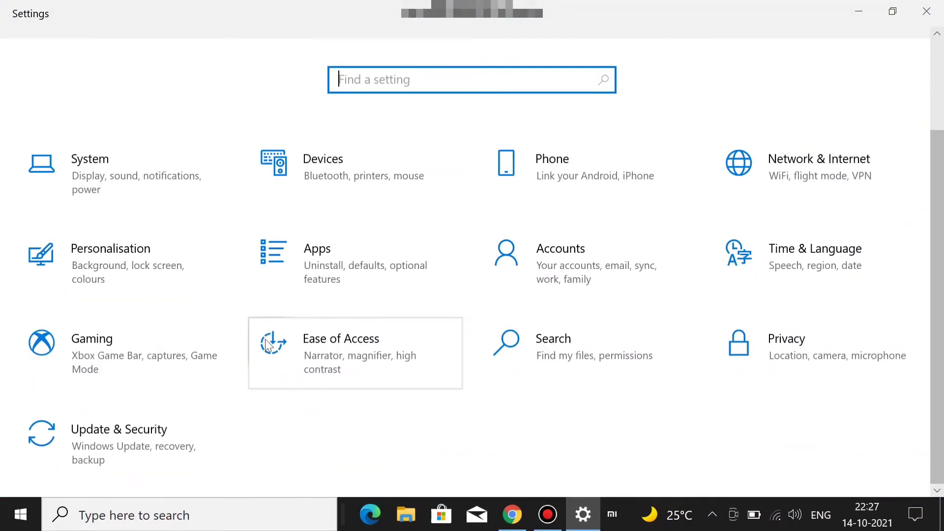
pyautogui.click(131, 426)
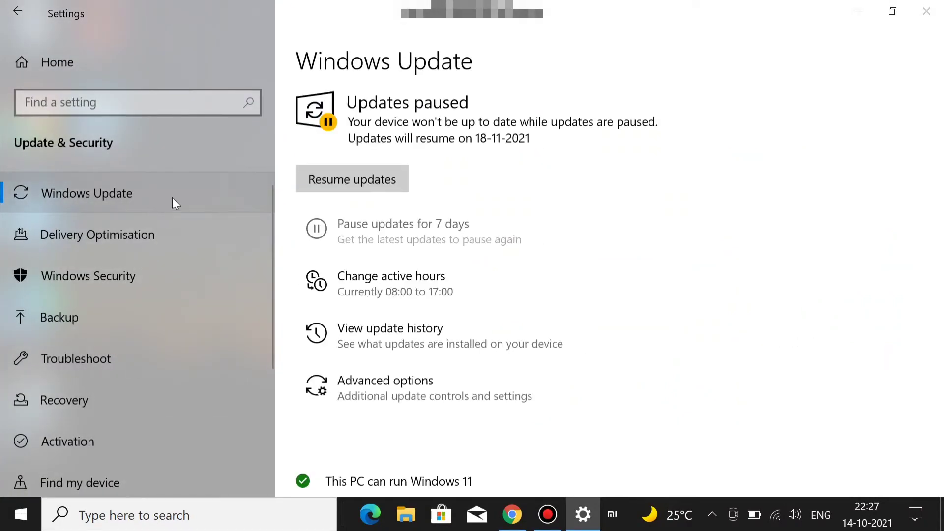
pyautogui.click(116, 273)
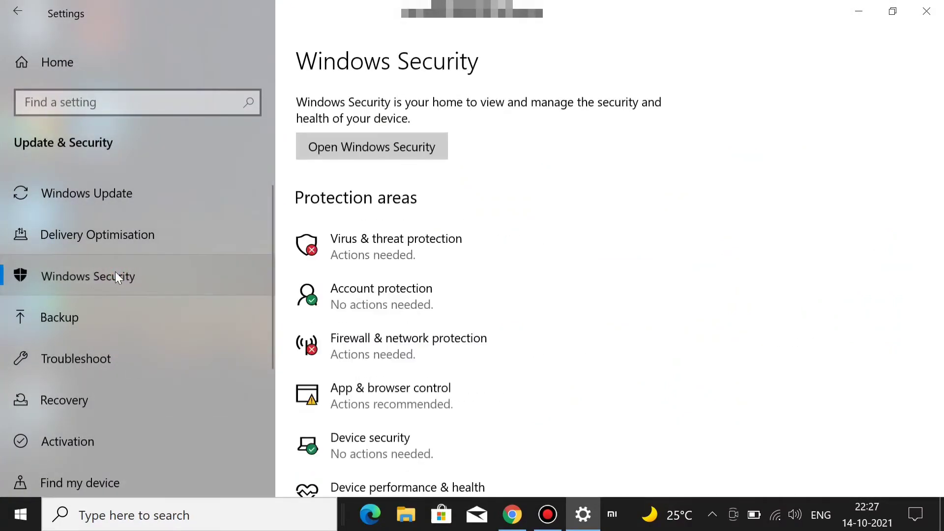
pyautogui.click(364, 147)
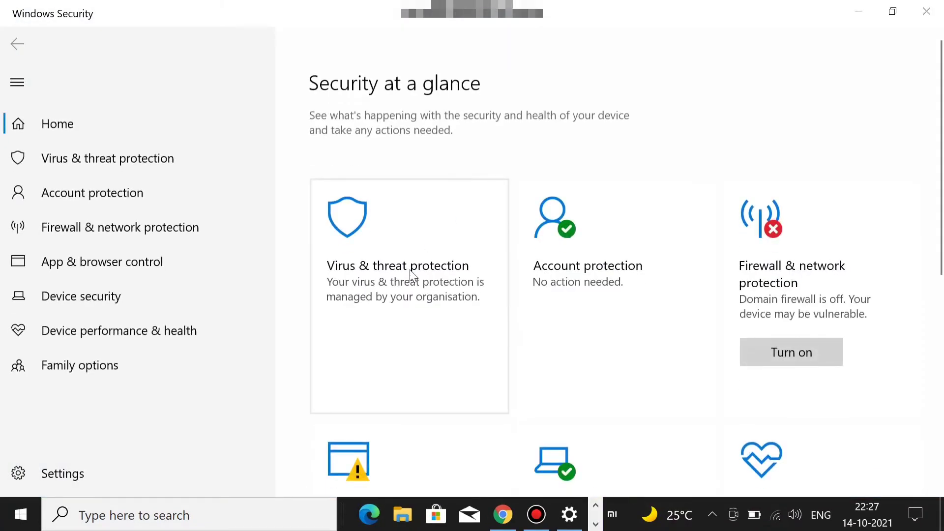
# Check the Virus & threat protection status twice, returning to the Windows Security overview after each look
pyautogui.click(409, 240)
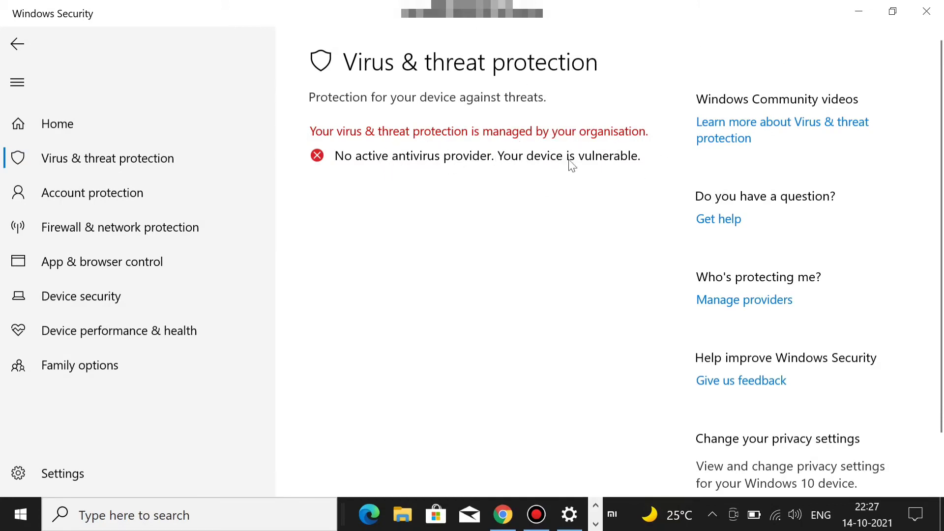
pyautogui.click(119, 165)
pyautogui.click(10, 49)
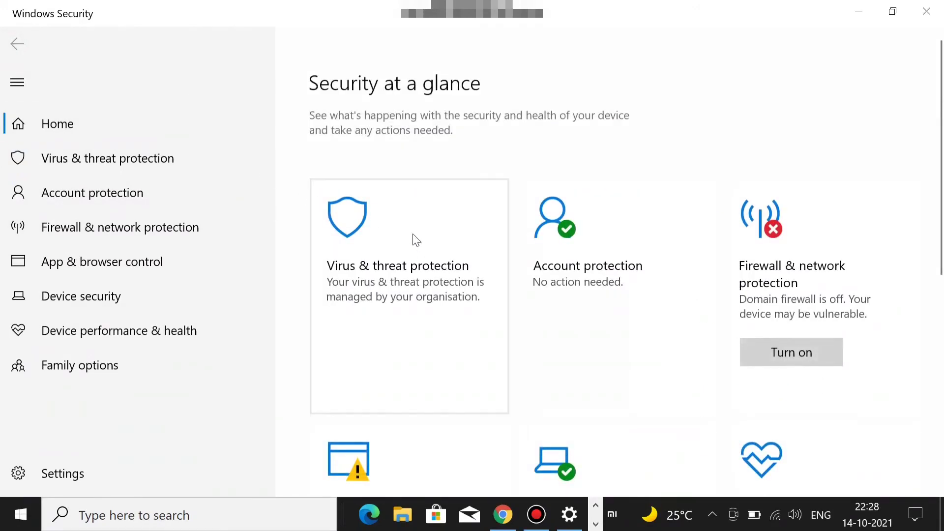
pyautogui.click(415, 240)
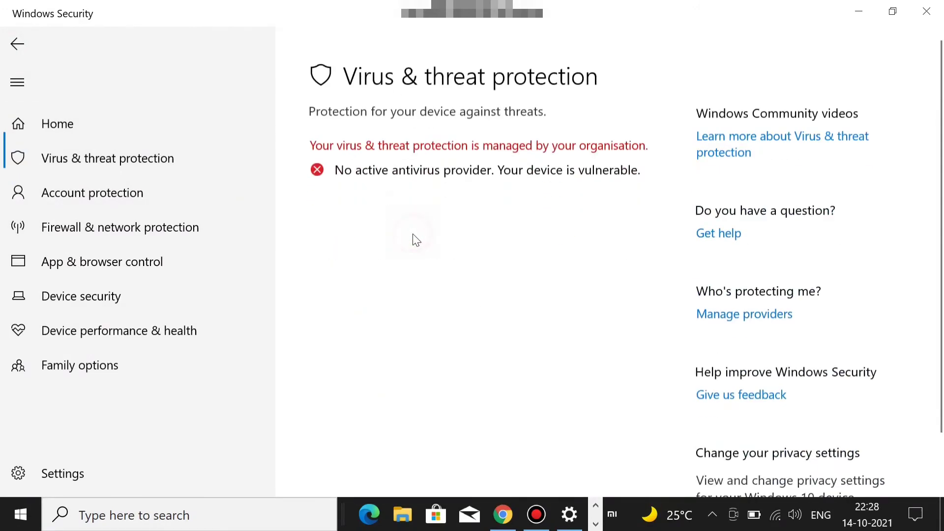
pyautogui.click(25, 50)
# View the Account protection page, return to the security overview, and close Windows Security and Settings
pyautogui.click(552, 231)
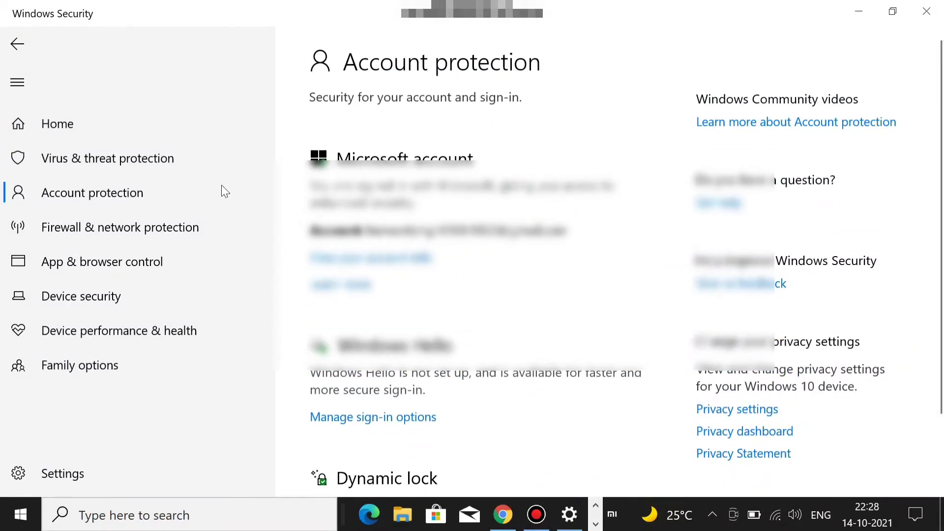
pyautogui.click(172, 162)
pyautogui.click(7, 47)
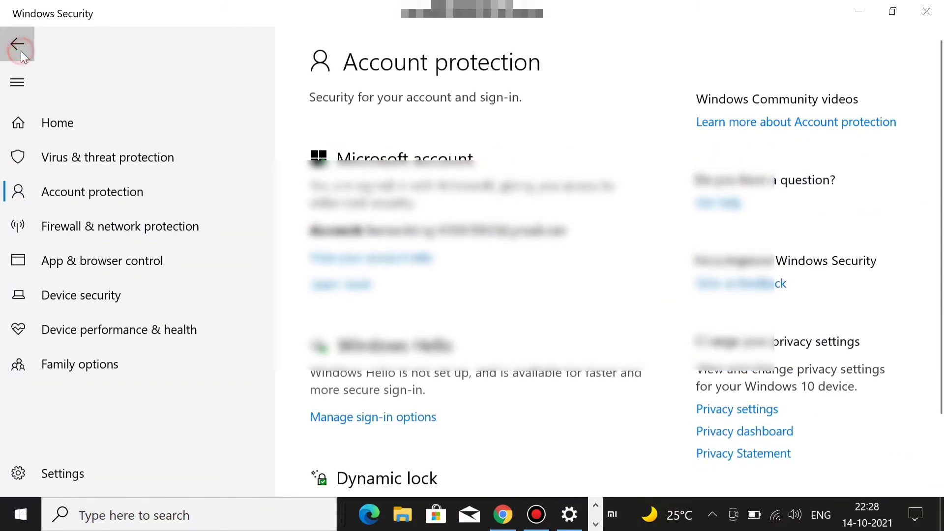
pyautogui.click(20, 51)
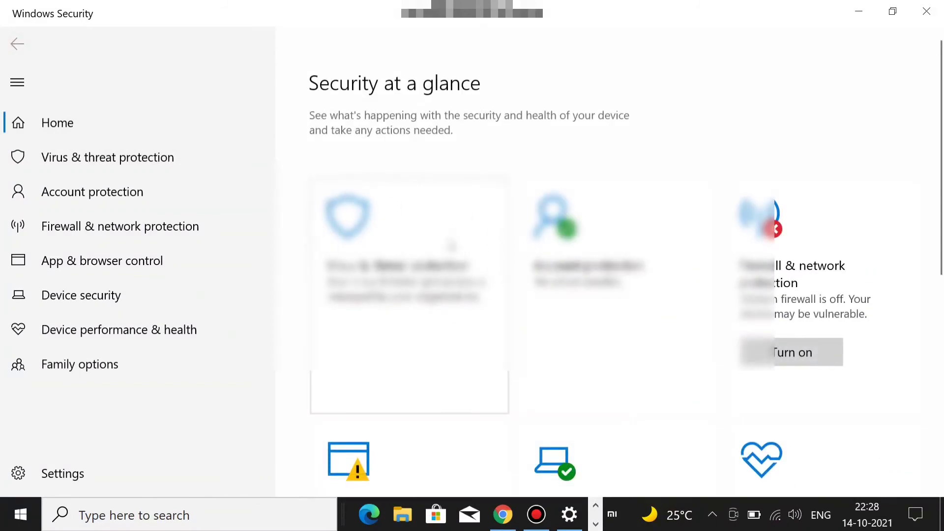
pyautogui.click(935, 11)
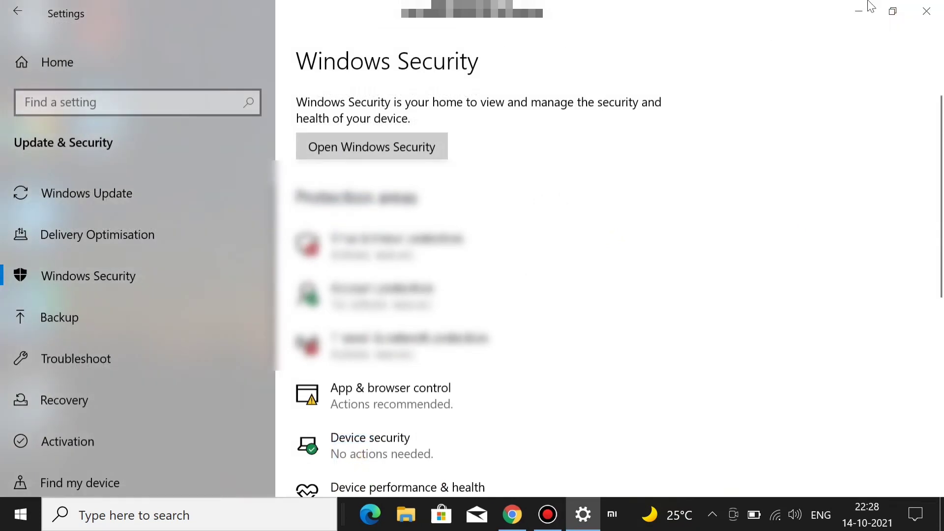
pyautogui.click(927, 14)
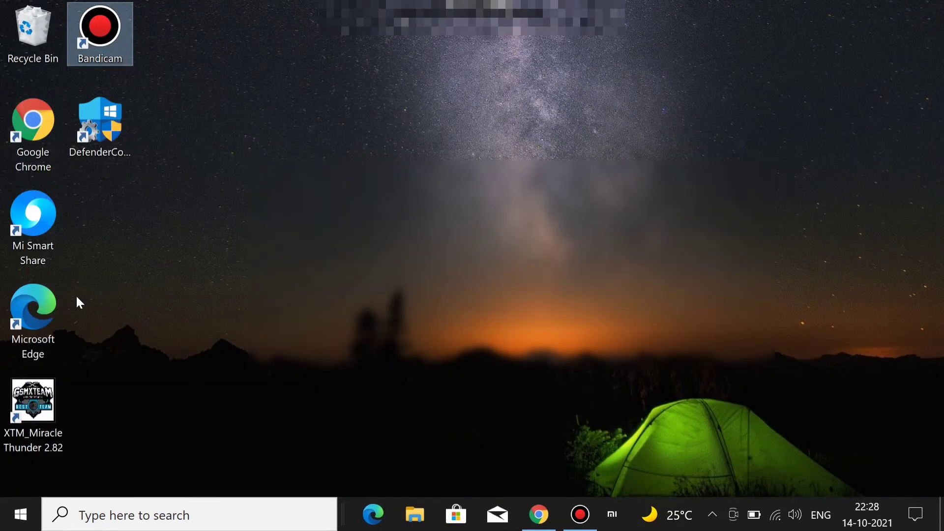
# Reopen dfControl from the inner dControl folder in Downloads, check the Defender status it reports, and close the program
pyautogui.click(414, 515)
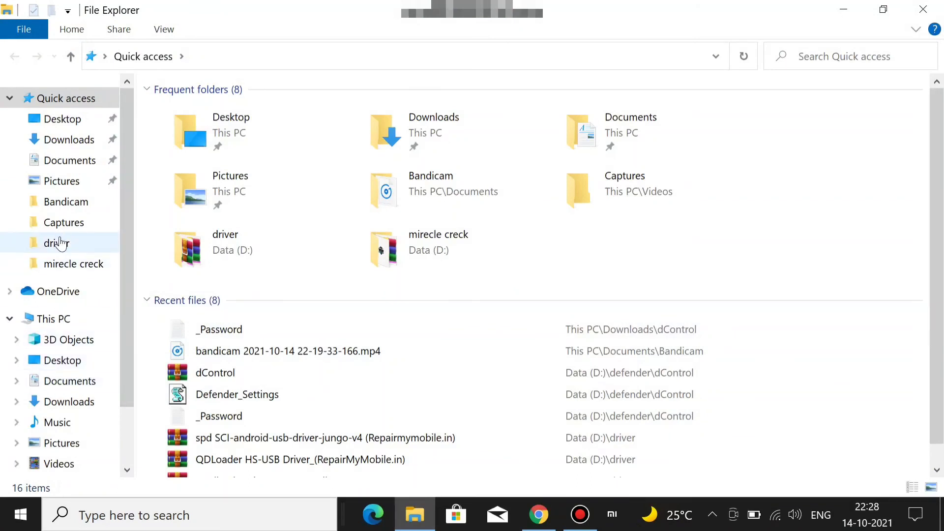
pyautogui.click(71, 145)
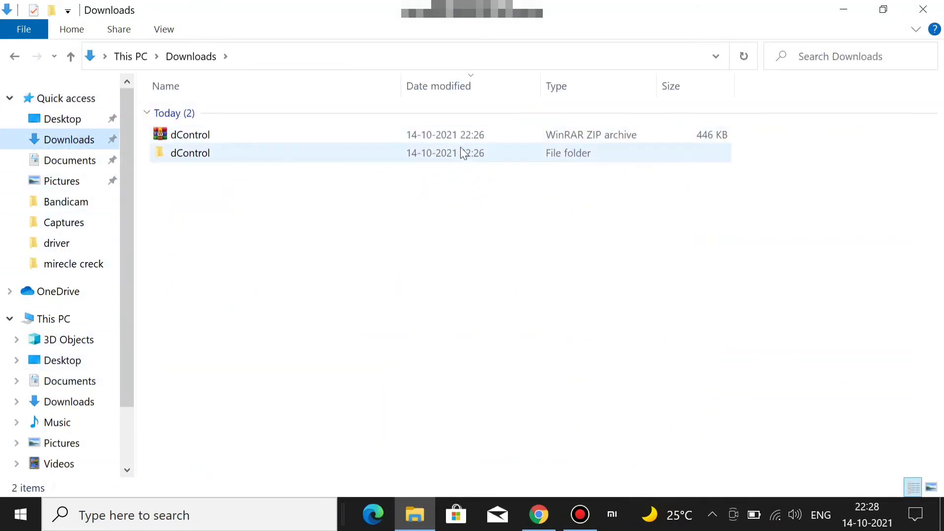
pyautogui.doubleClick(291, 151)
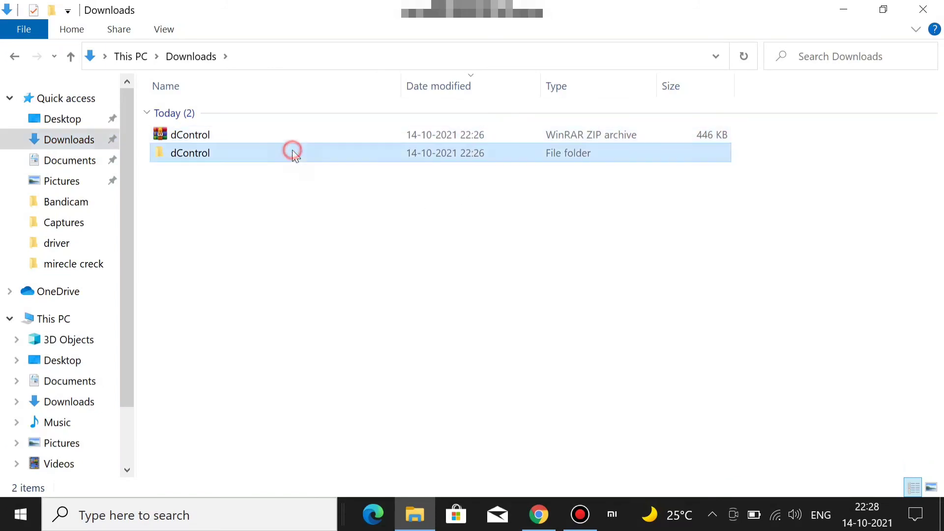
pyautogui.doubleClick(231, 117)
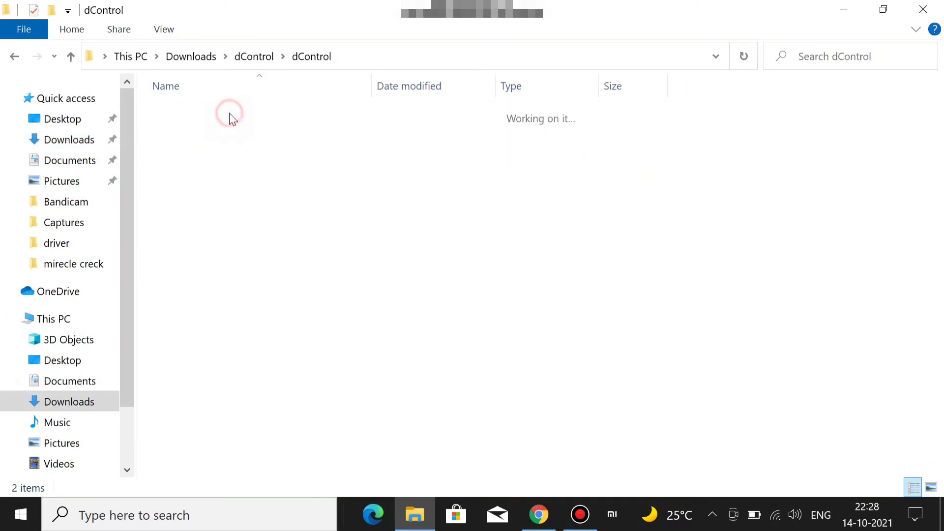
pyautogui.doubleClick(206, 116)
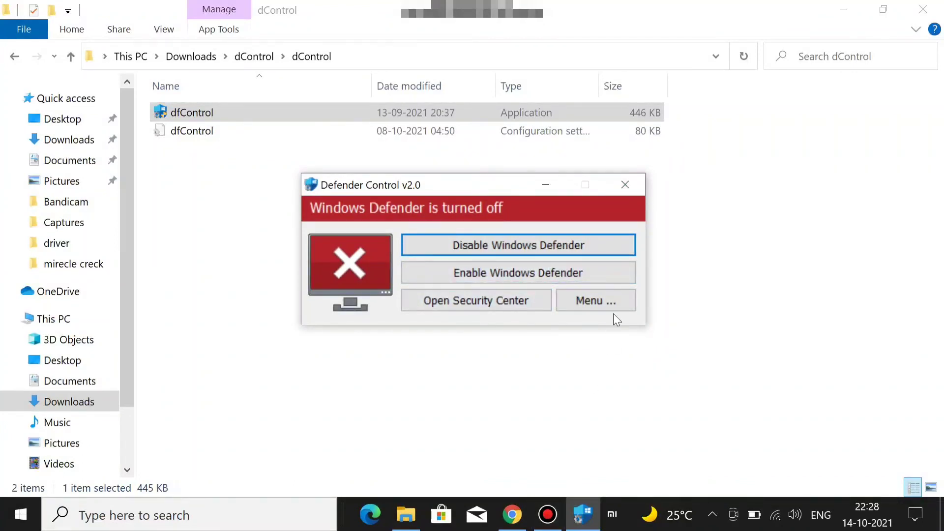
pyautogui.click(625, 184)
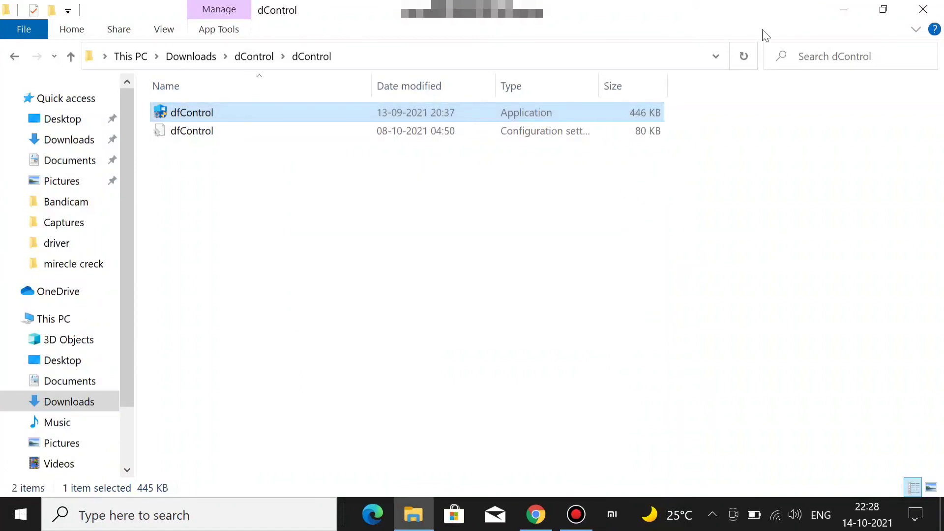